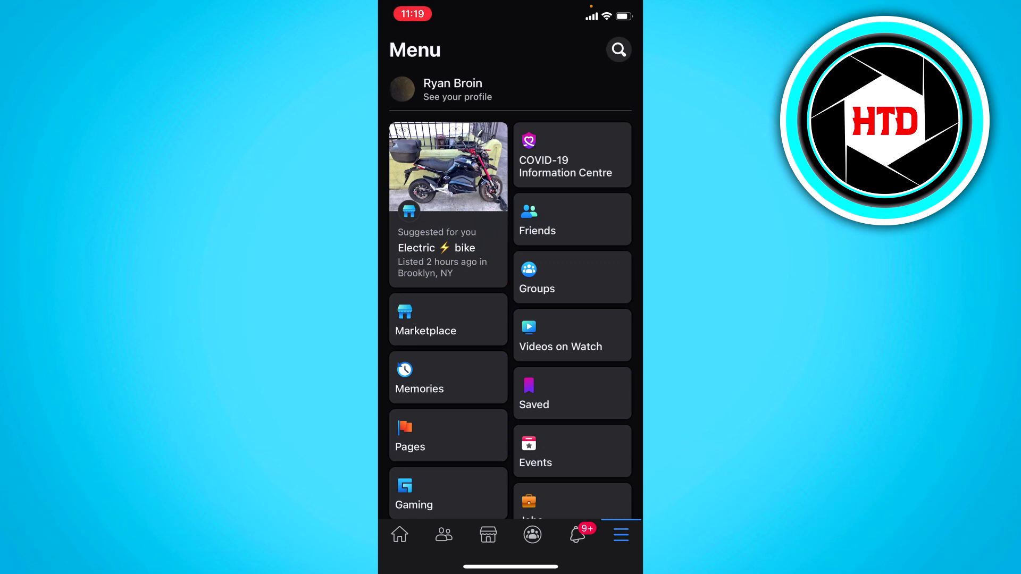
pyautogui.scroll(-10, 510, 319)
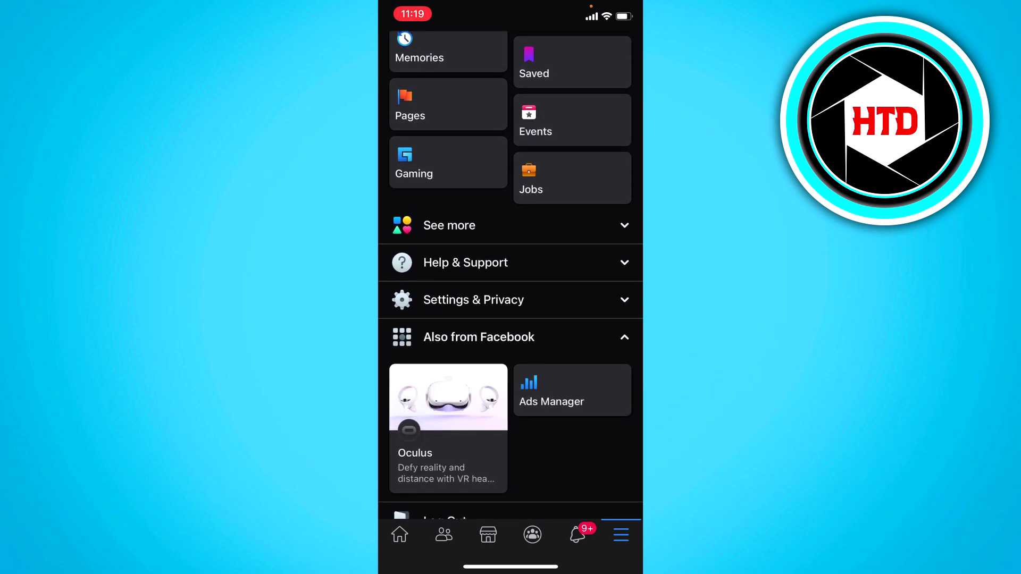
# Expand the Settings & Privacy section in Facebook's Menu tab
pyautogui.click(474, 301)
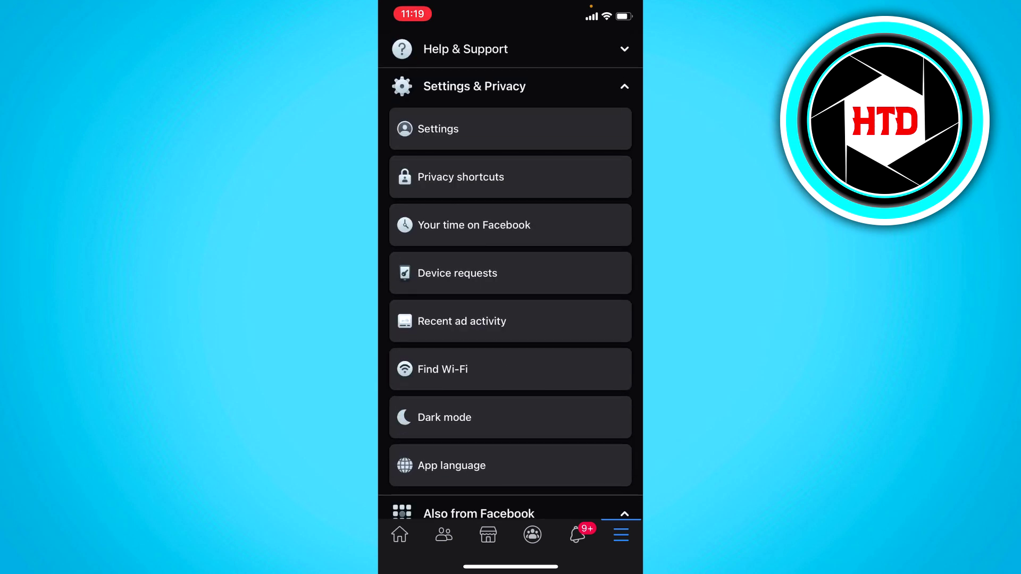
# Go to Settings and choose Activity log under Your Facebook information
pyautogui.click(438, 129)
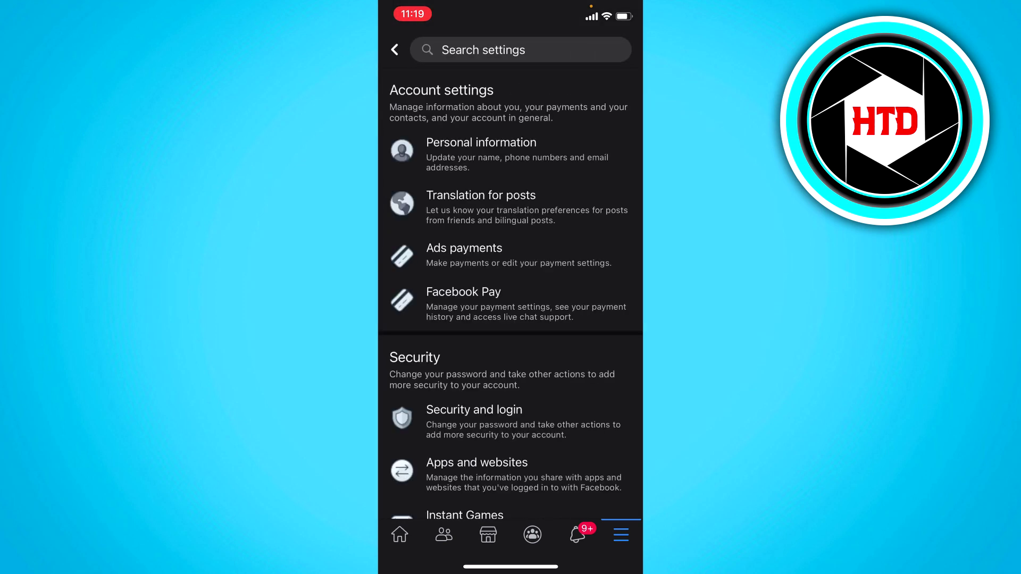
pyautogui.scroll(-10, 510, 294)
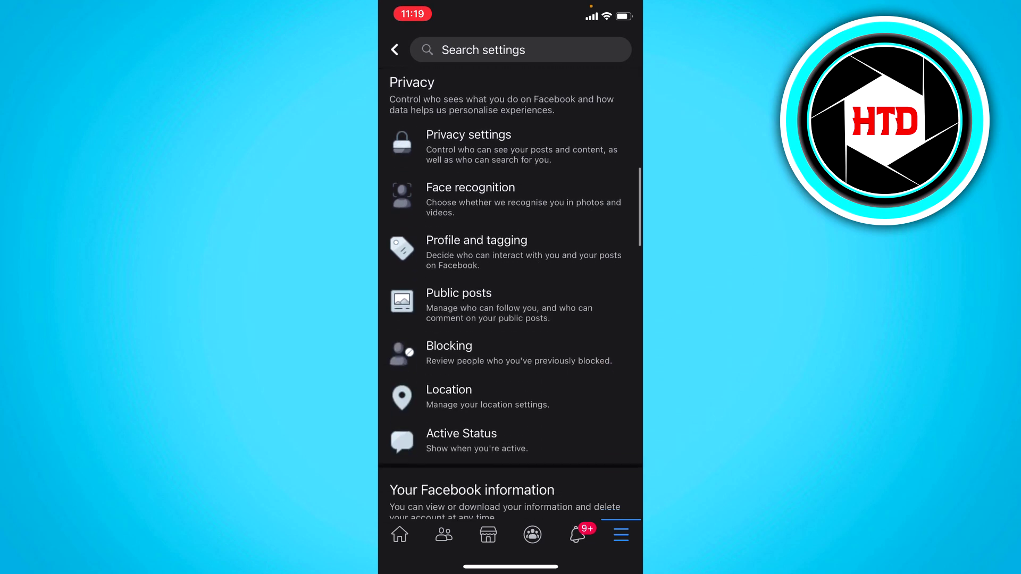
pyautogui.scroll(-5, 510, 294)
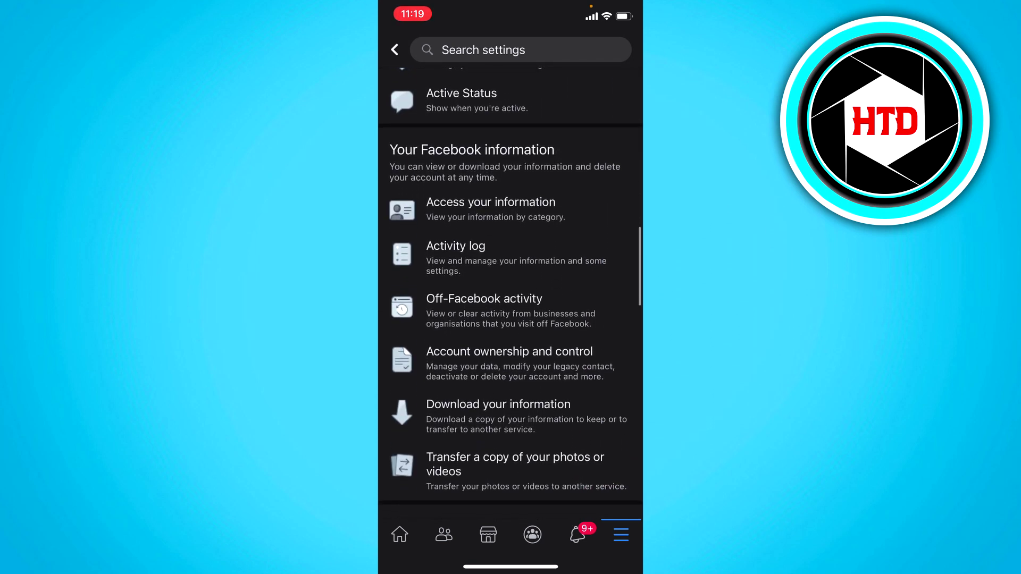
pyautogui.click(510, 256)
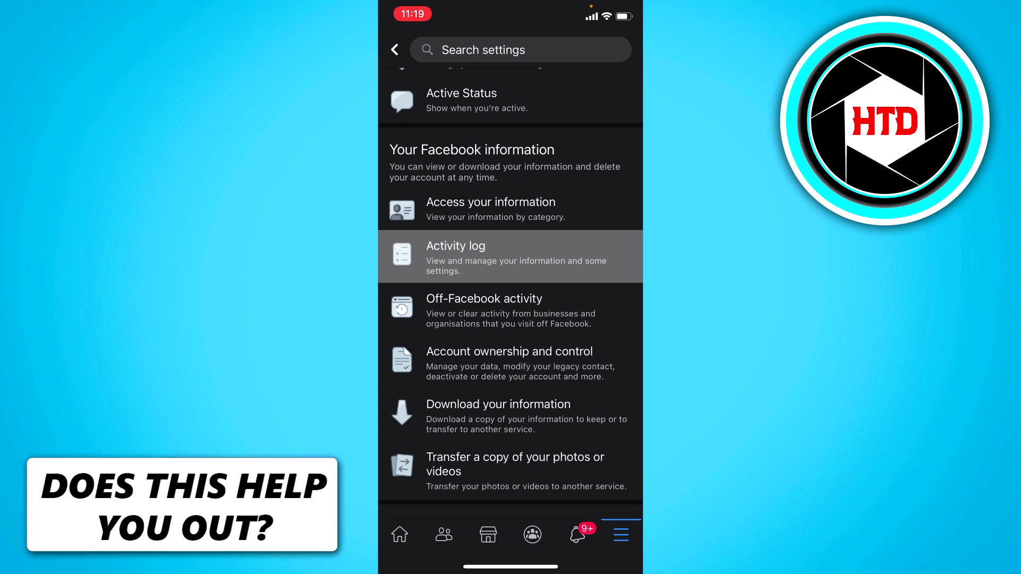